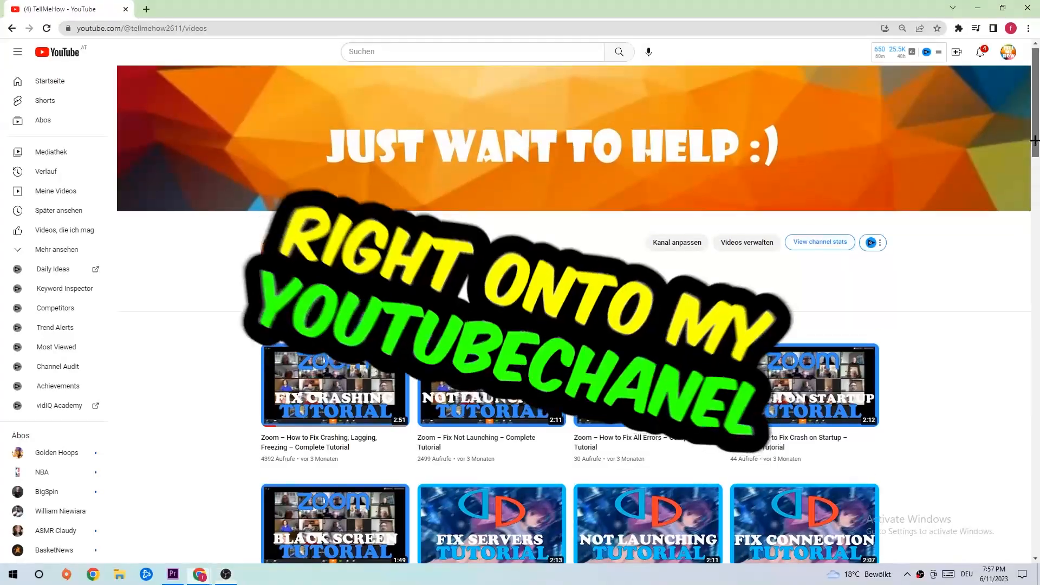
left_click_drag(1034, 142, 1033, 195)
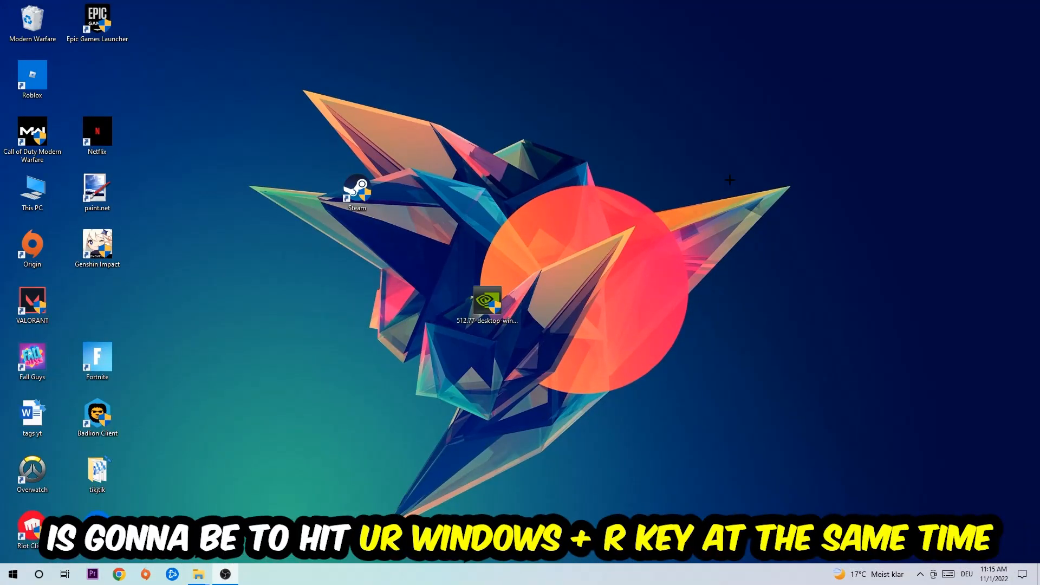
- Launch Command Prompt from the Run box with cmd and maximize its window
key("super+r")
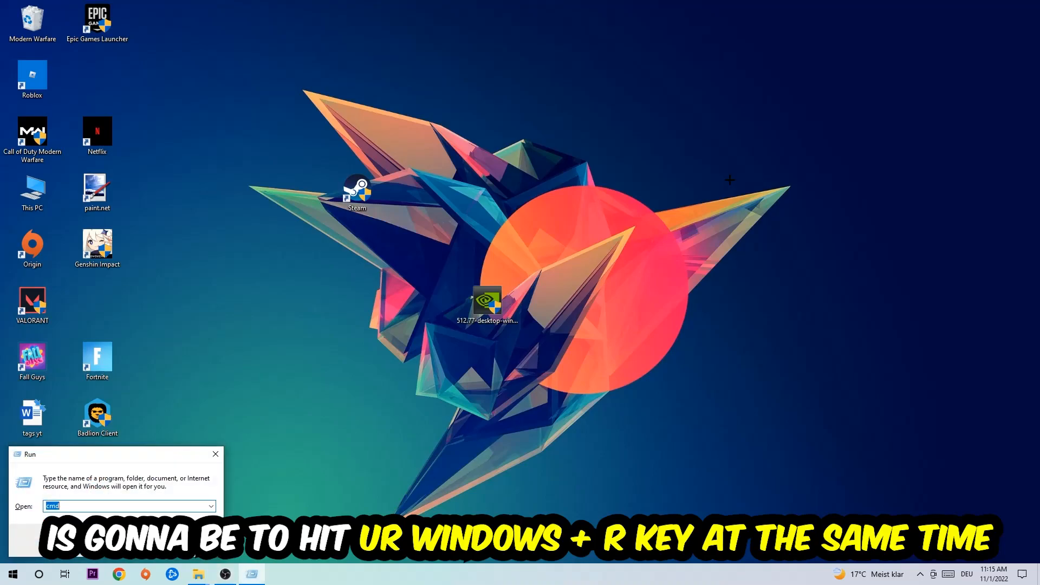
left_click_drag(155, 454, 406, 228)
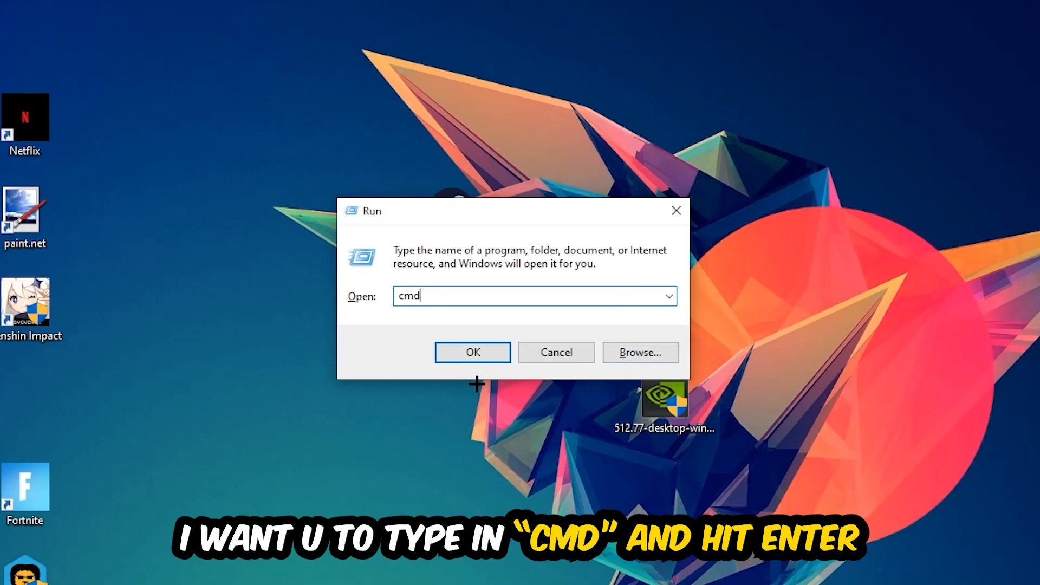
left_click(484, 352)
left_click(553, 64)
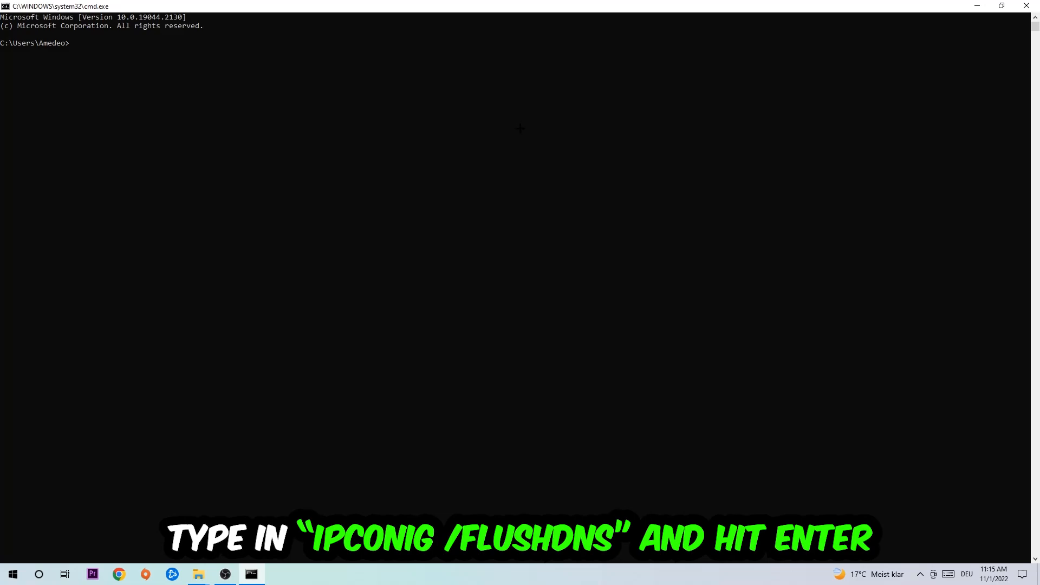
type("ipc")
type("o")
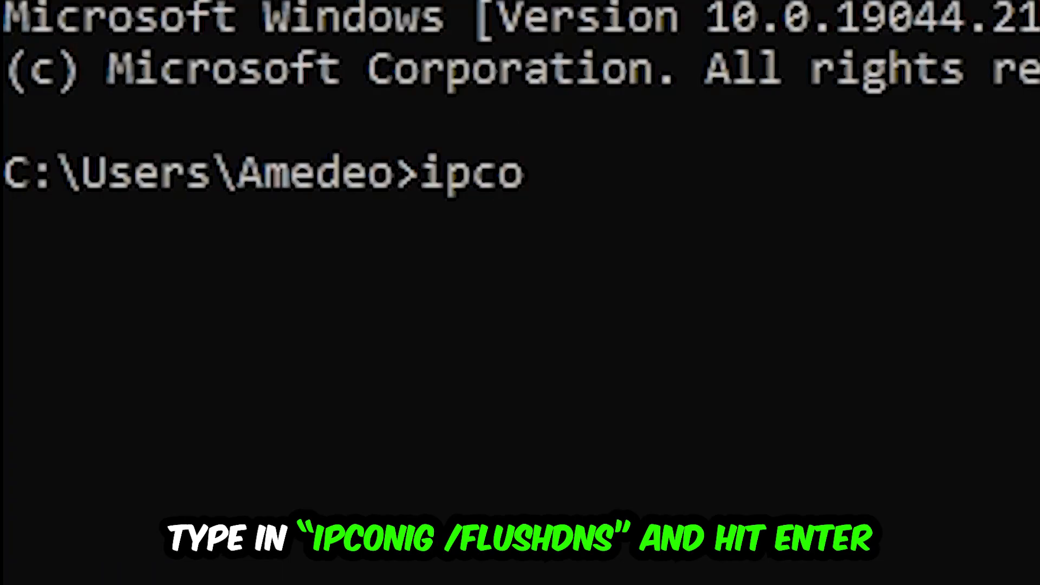
type("nfig  /f")
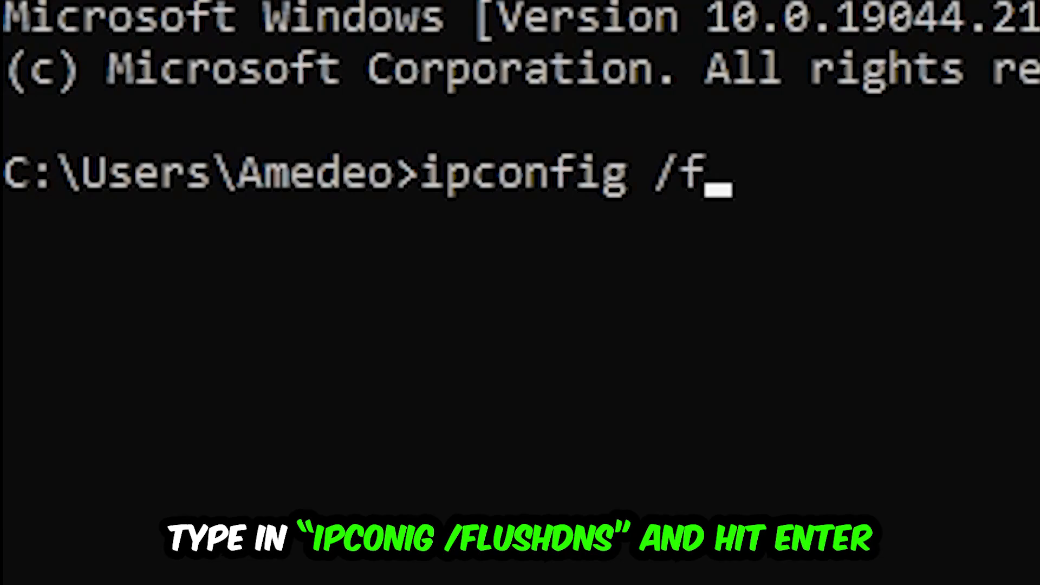
type("lushdns")
- Run ipconfig /flushdns to clear the DNS resolver cache
key("Return")
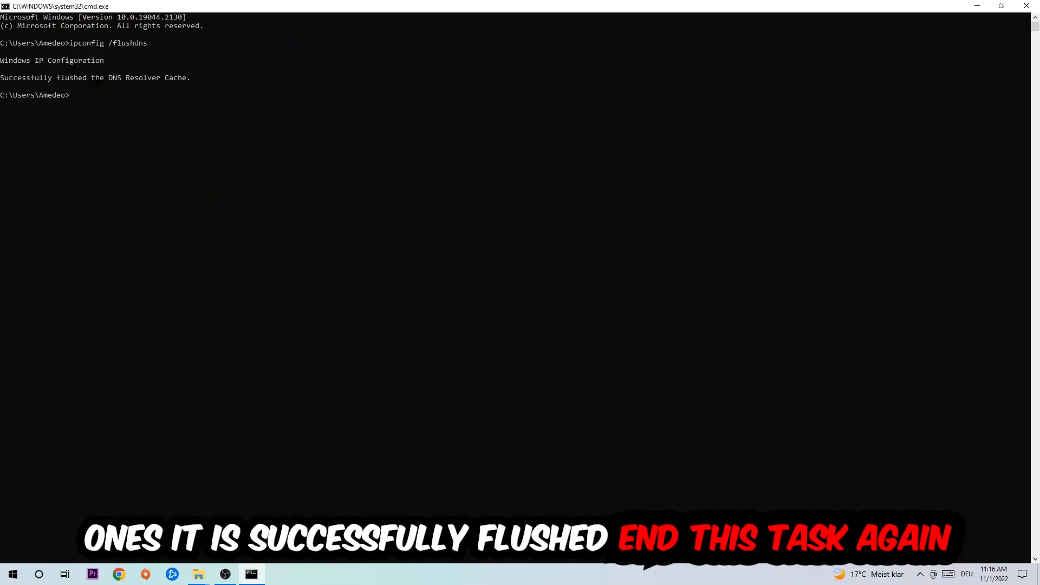
- Close the command window and reach Network & Internet in Windows Settings from Start
left_click(1026, 6)
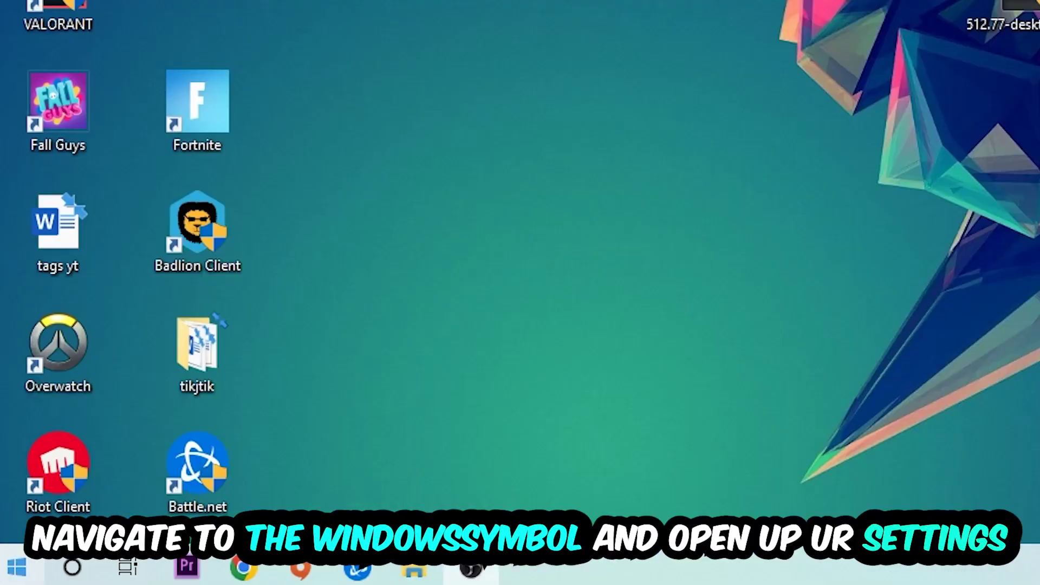
key("super")
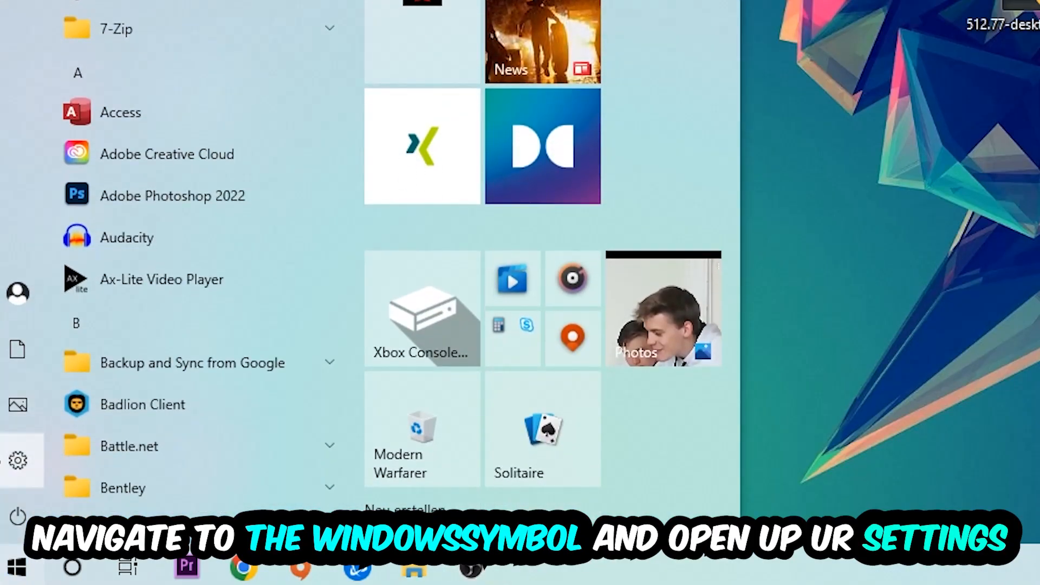
left_click(18, 461)
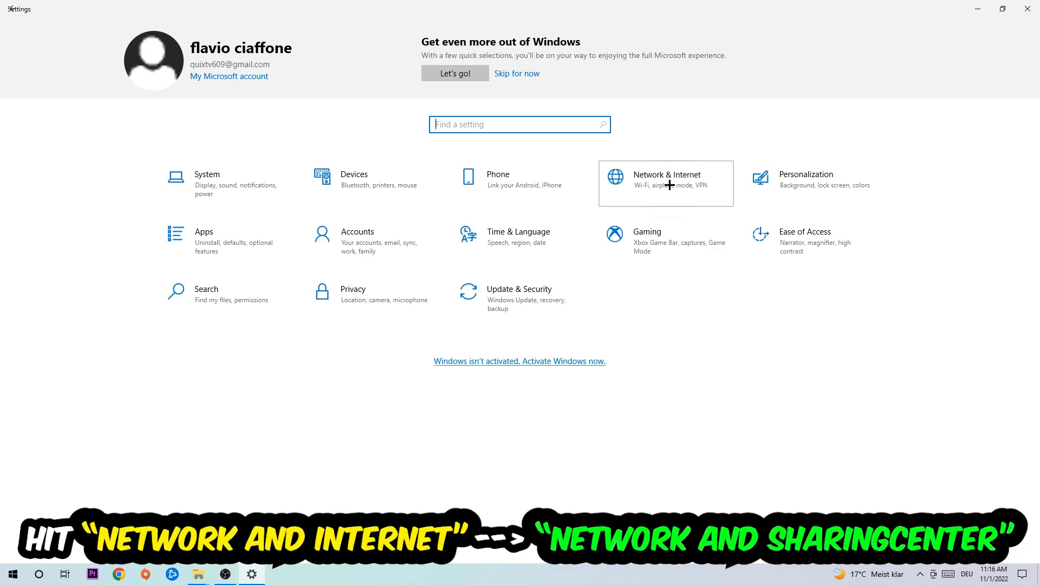
left_click(668, 185)
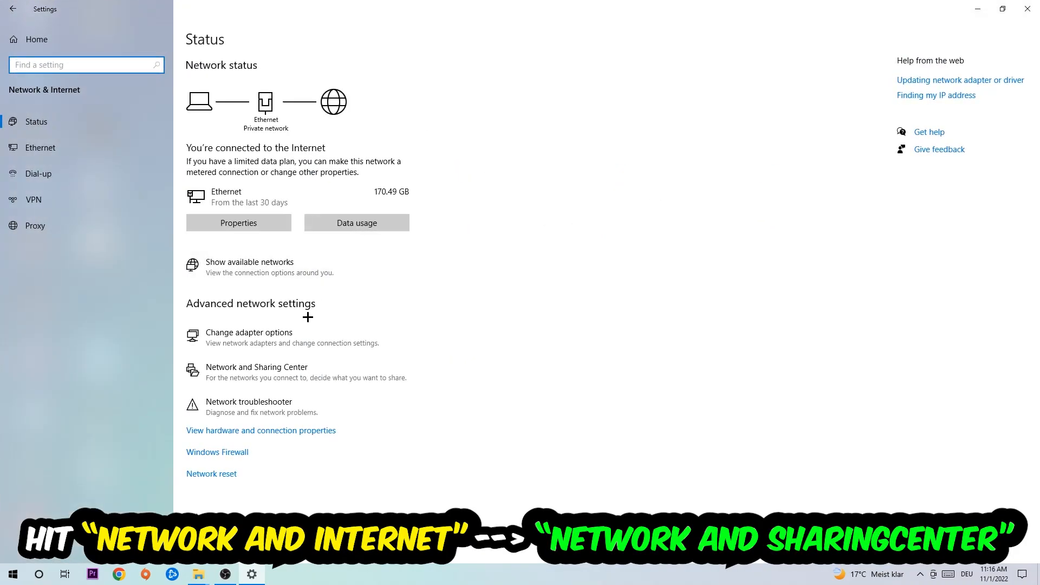
- Go through Network and Sharing Center to the Network Connections adapter list
left_click(264, 367)
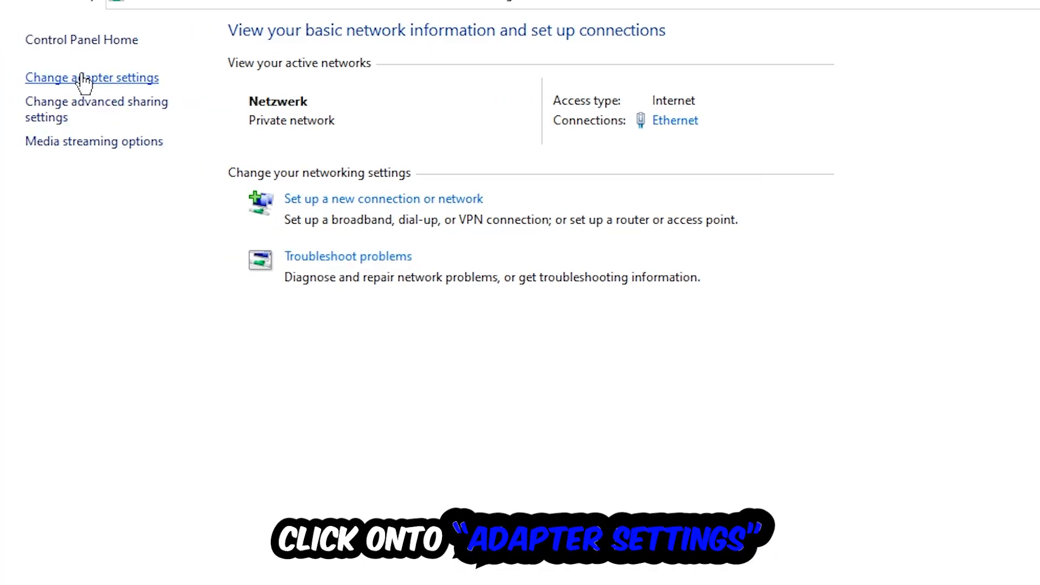
left_click(84, 80)
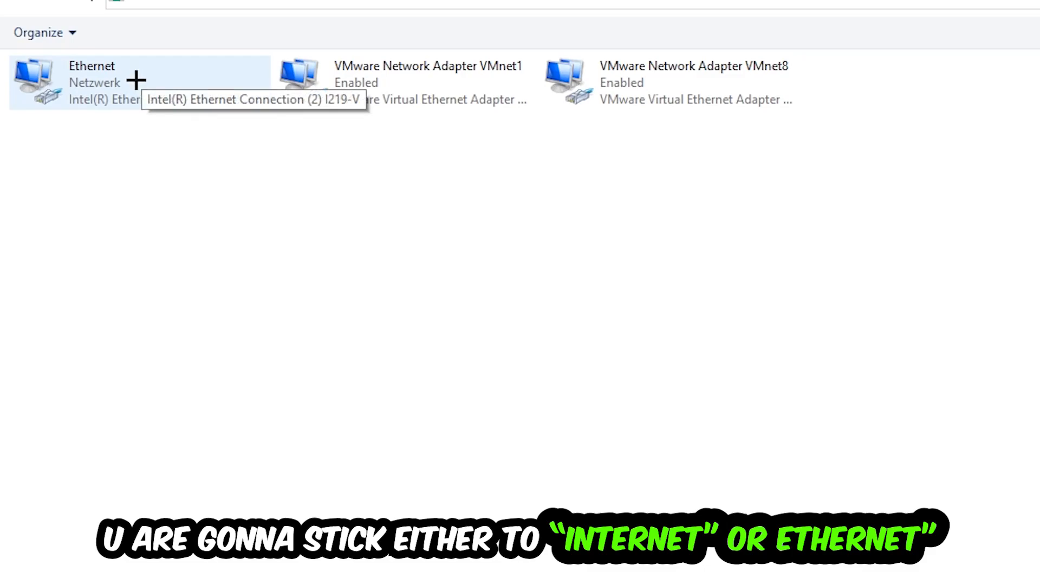
- Disable the Ethernet adapter, then re-enable it from its context menu
right_click(136, 79)
left_click(238, 97)
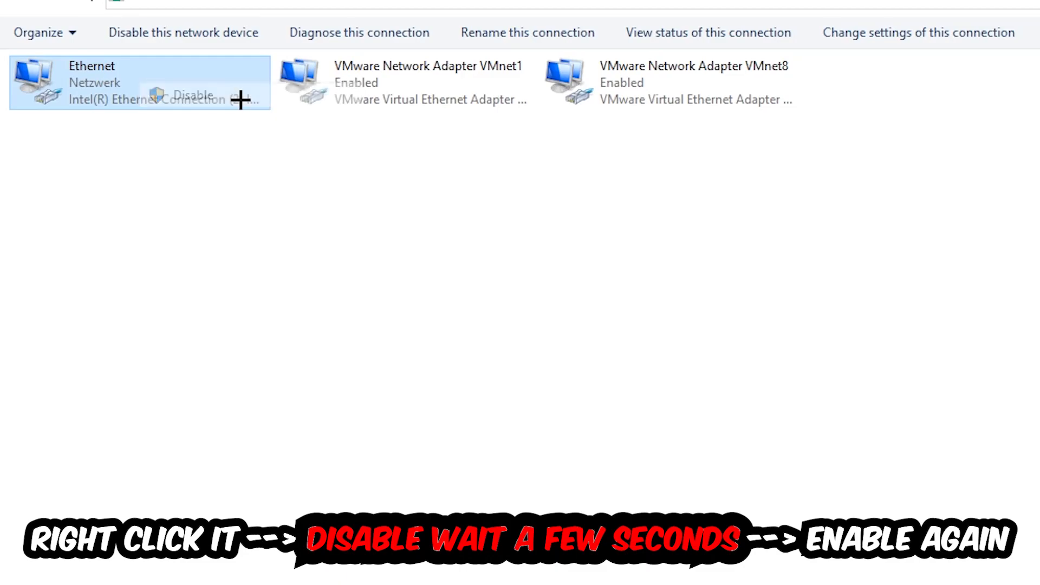
right_click(144, 84)
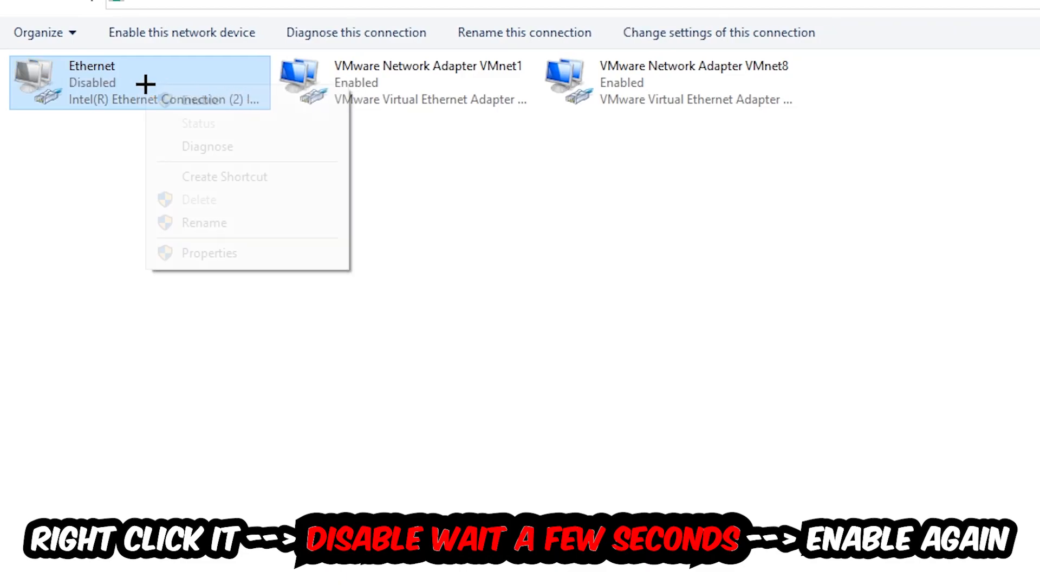
left_click(199, 99)
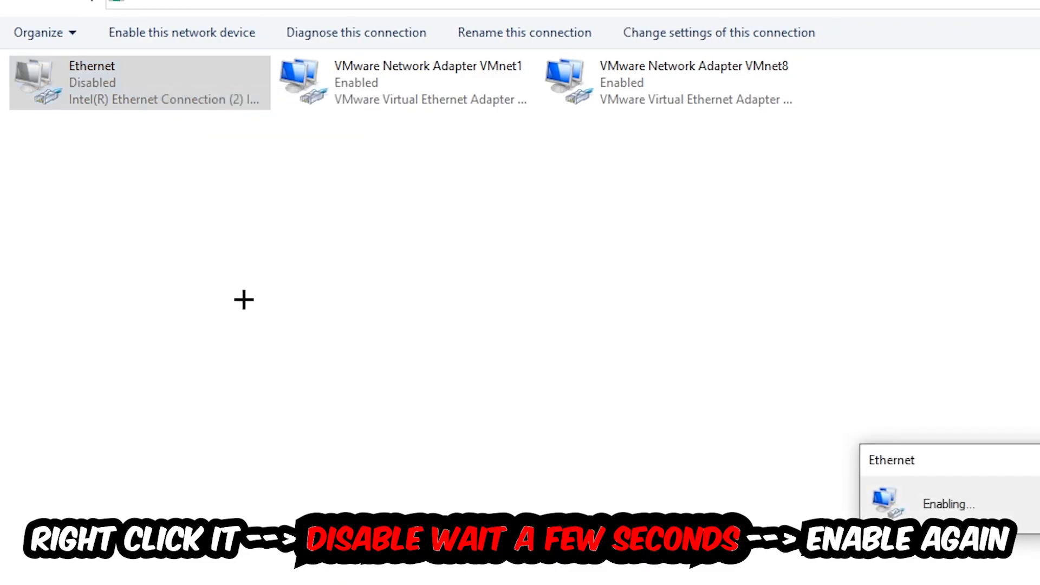
- Close the Network Connections and remaining settings windows to return to the desktop
left_click(1030, 5)
left_click(1030, 5)
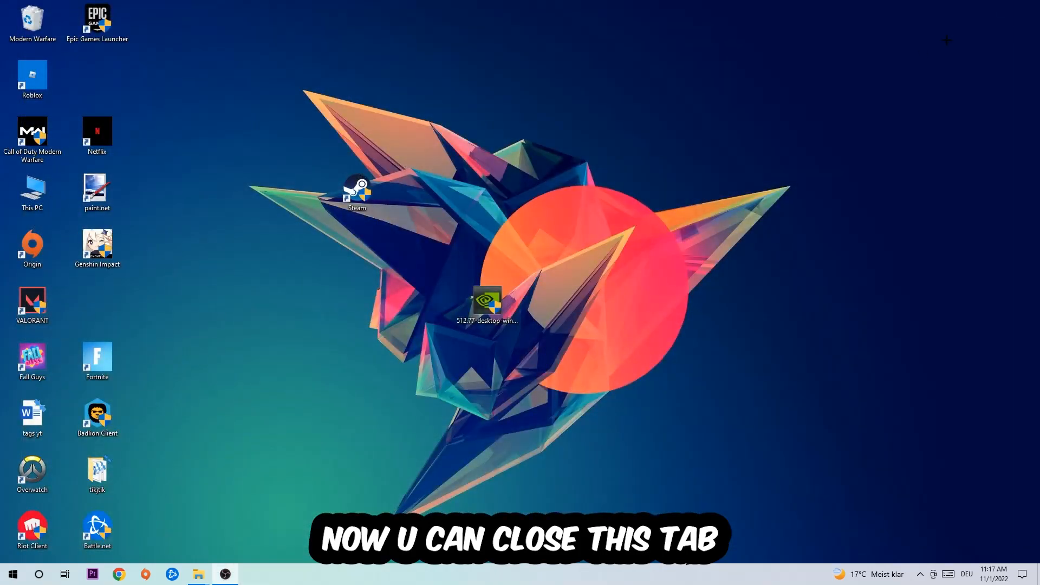